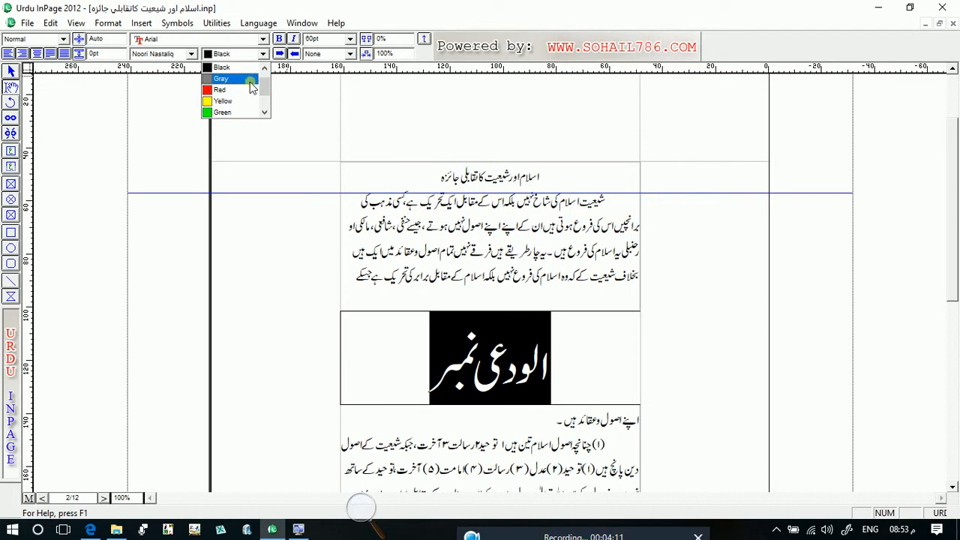
Color the selected heading text red and rotate its text box to 45°.
left_click(249, 89)
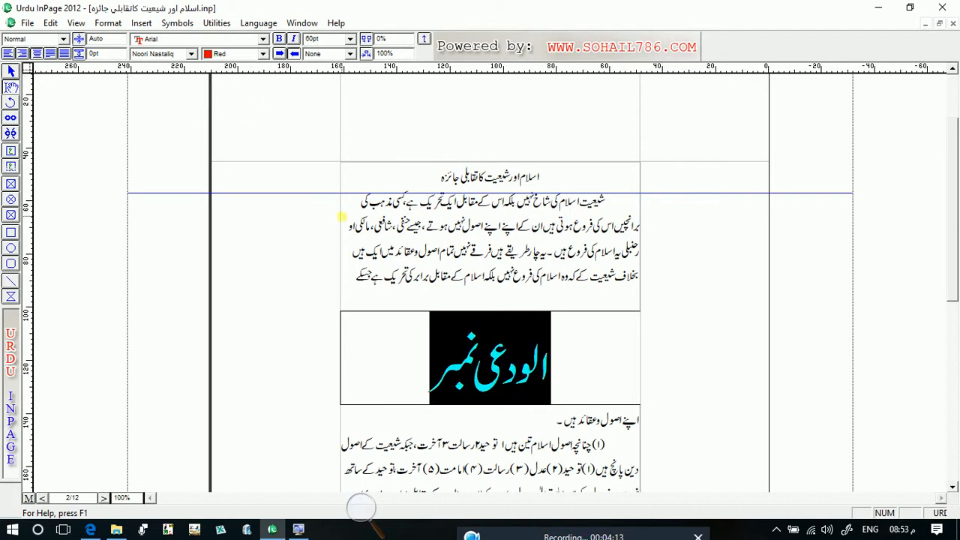
left_click(383, 313)
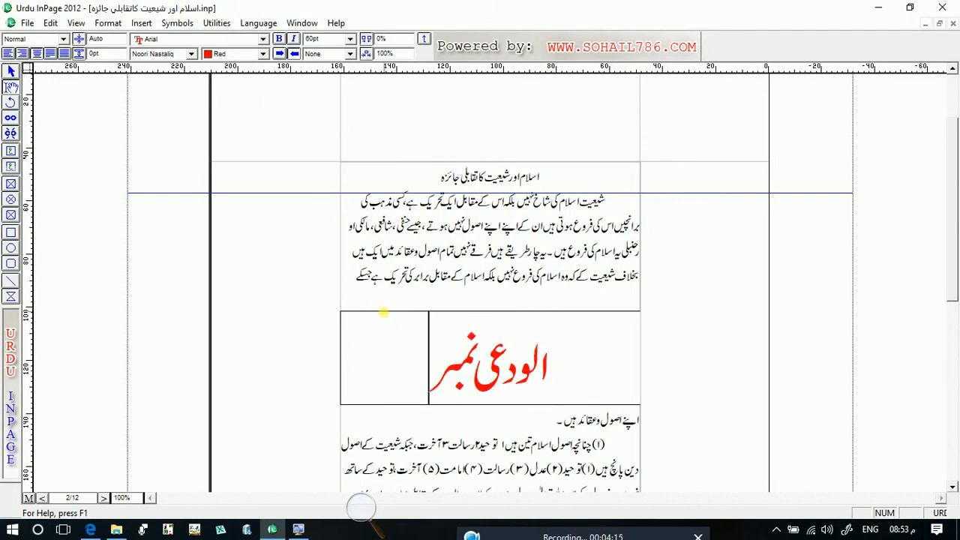
left_click(11, 72)
left_click(400, 323)
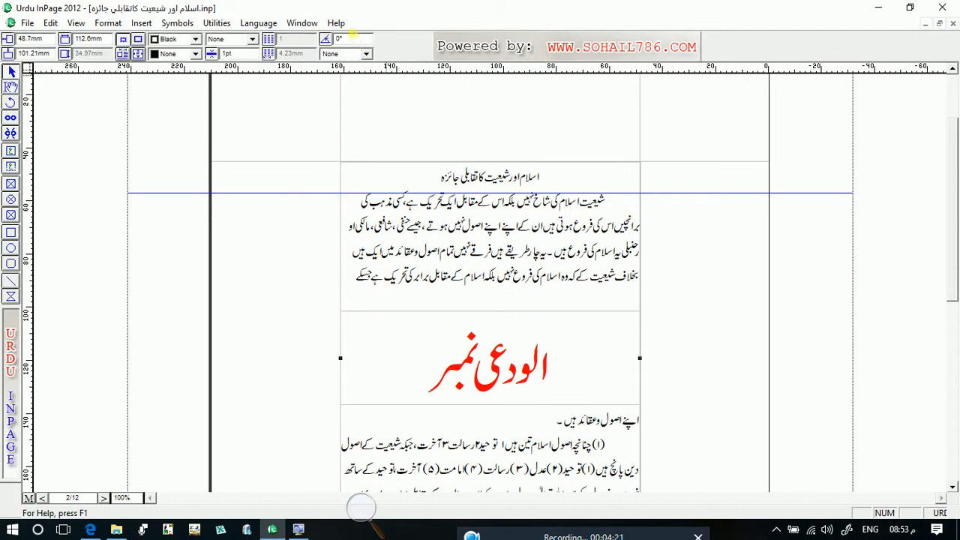
left_click(354, 39)
type("45")
key("Return")
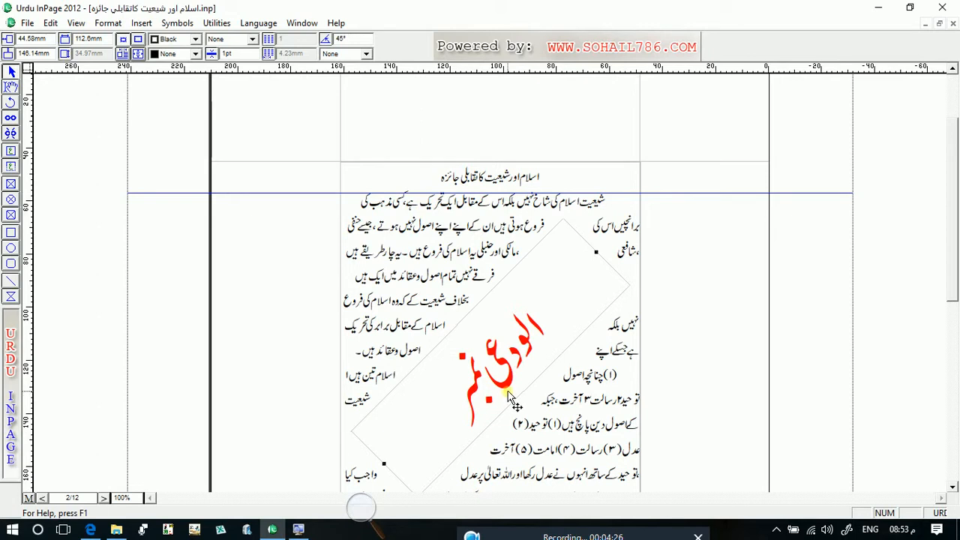
Move the rotated heading box down the page to a vertical position of about 173 mm.
left_click_drag(504, 378, 508, 450)
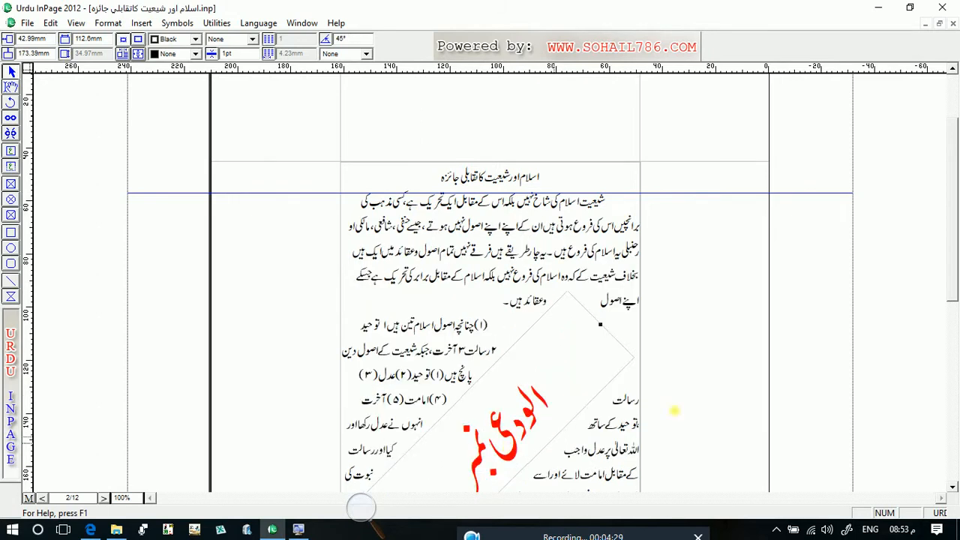
left_click(952, 486)
left_click(952, 486)
left_click(952, 486)
left_click(952, 486)
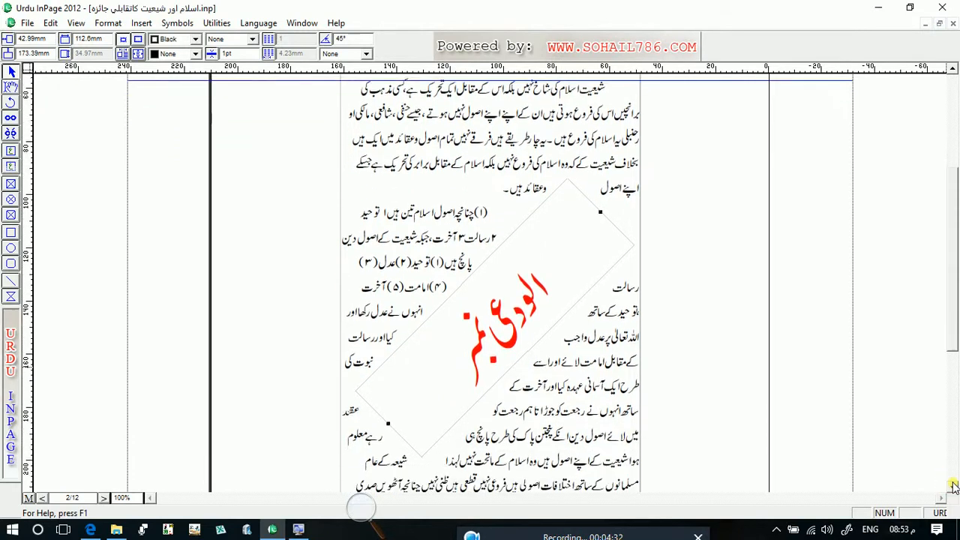
left_click(951, 69)
left_click(951, 69)
left_click(951, 69)
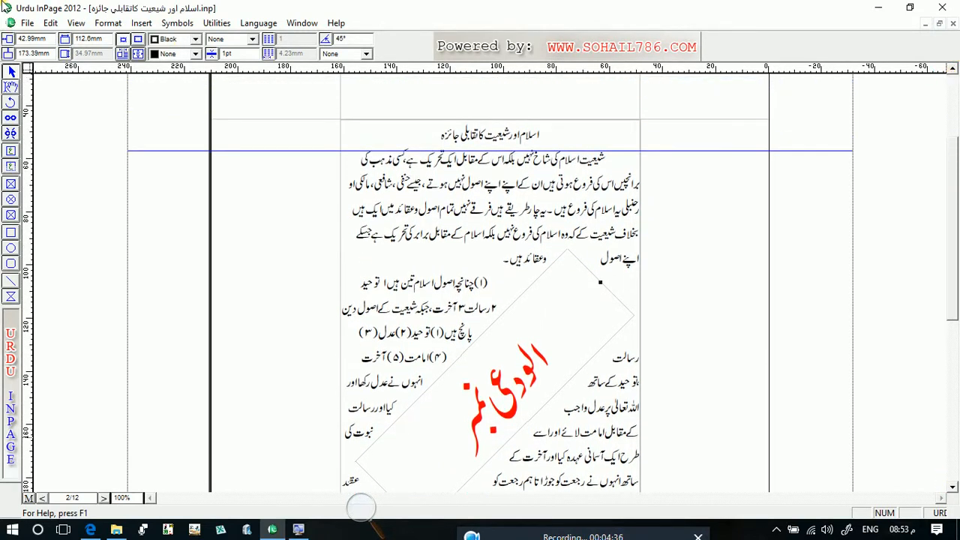
Send the rotated heading box behind the body text and inspect the overlap with the screen magnifier.
left_click(50, 22)
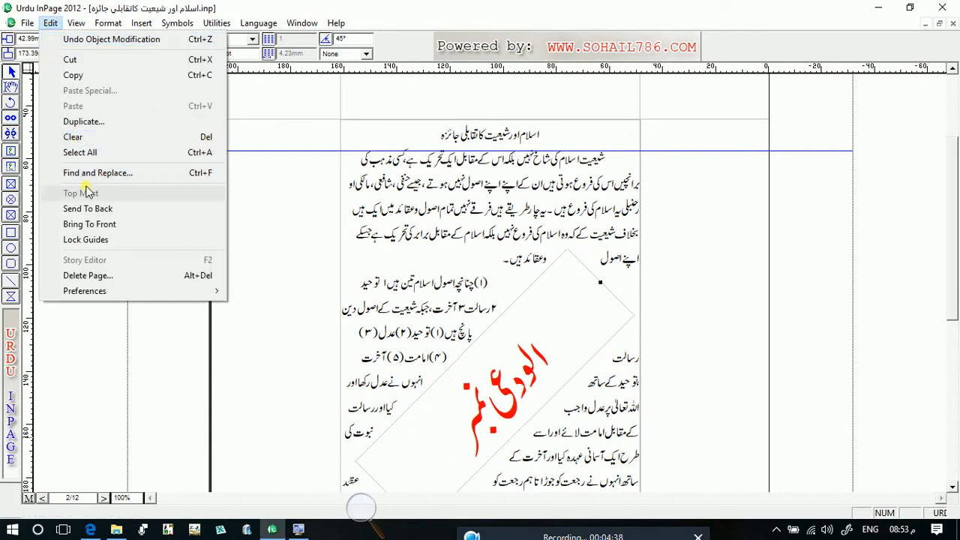
left_click(88, 209)
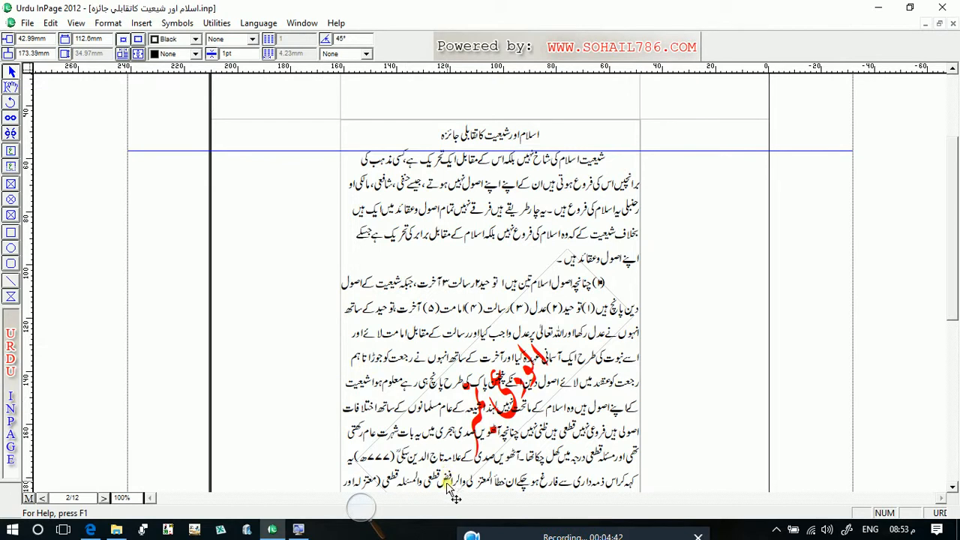
left_click(364, 509)
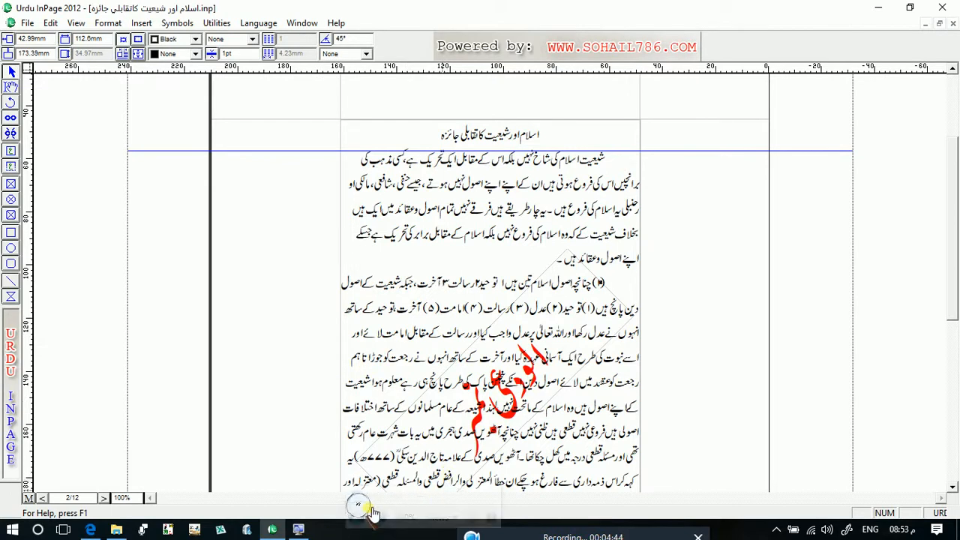
left_click(377, 516)
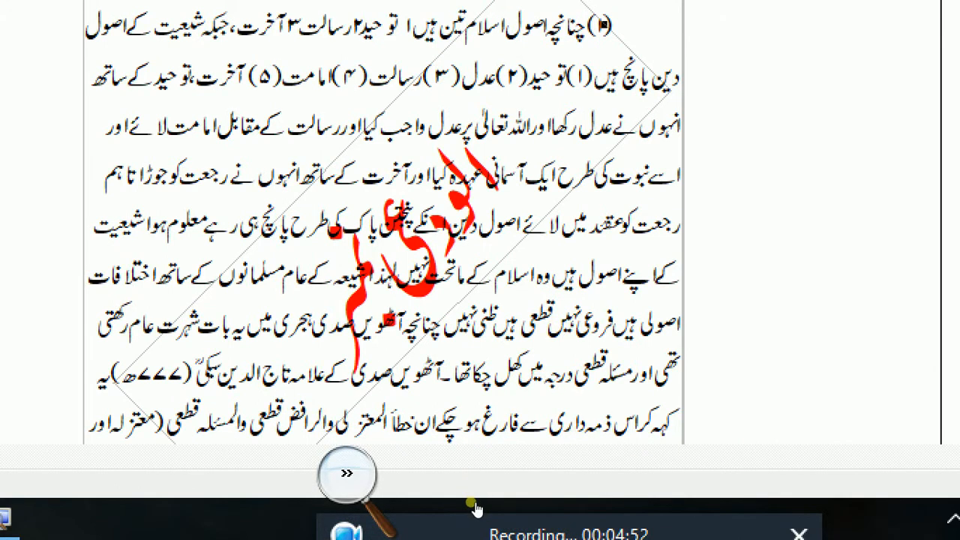
left_click(475, 508)
left_click(472, 519)
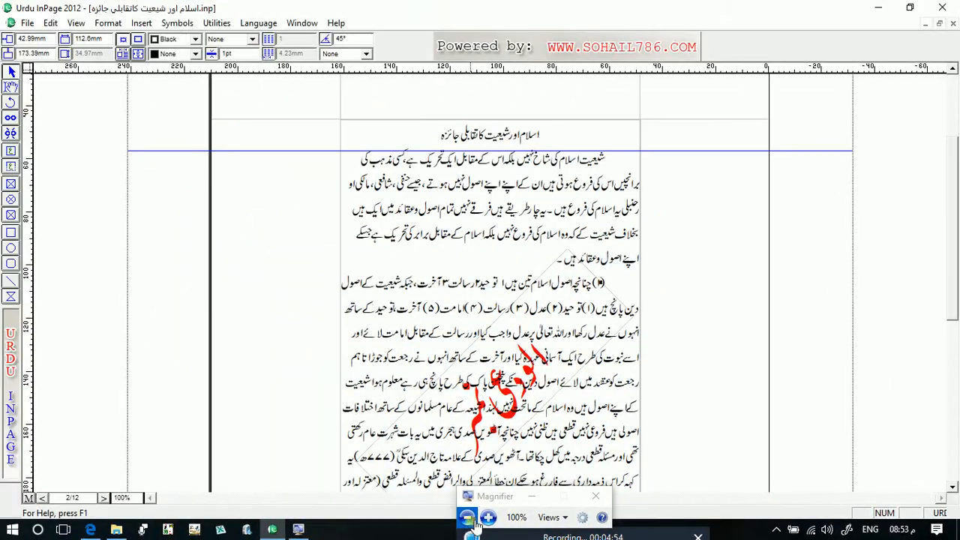
left_click_drag(485, 498, 409, 537)
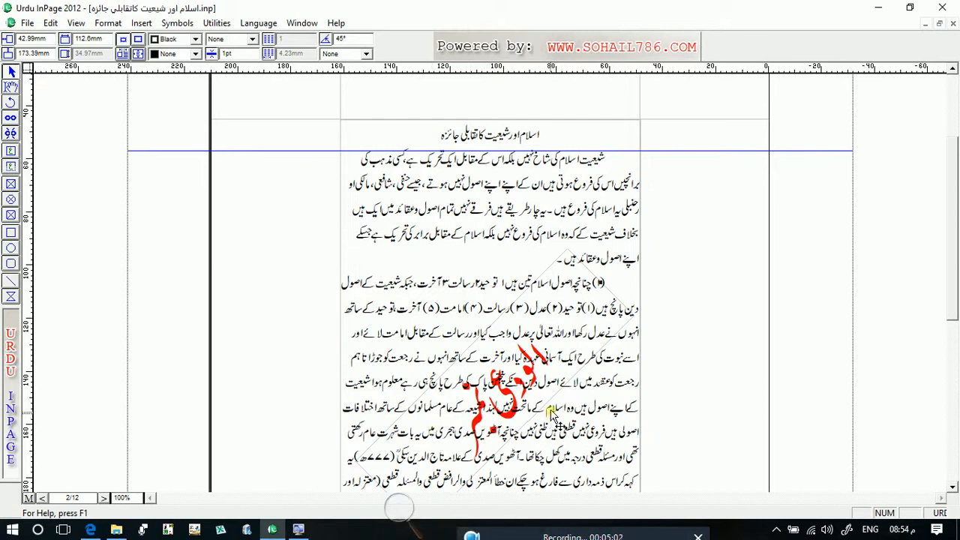
left_click(538, 375)
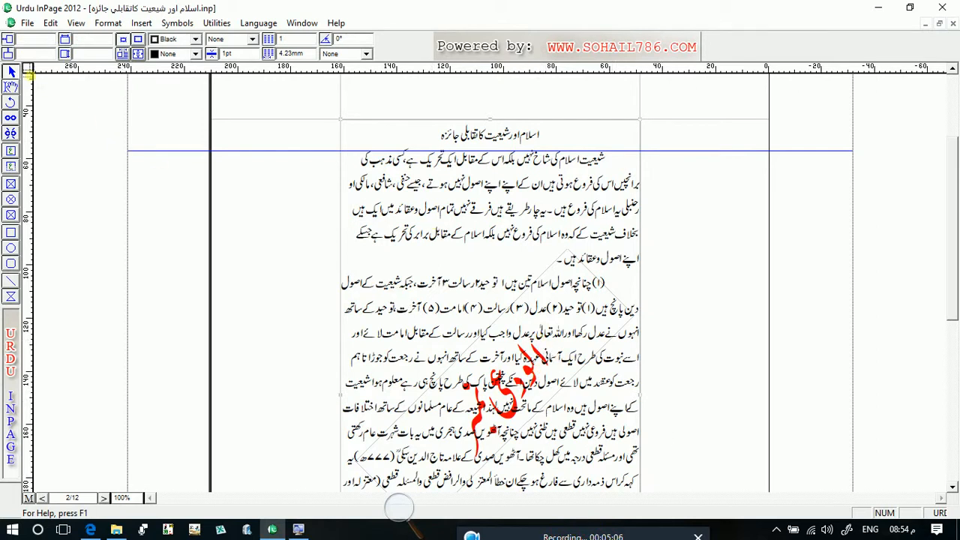
left_click(11, 73)
double_click(512, 348)
left_click(512, 349)
left_click(516, 349)
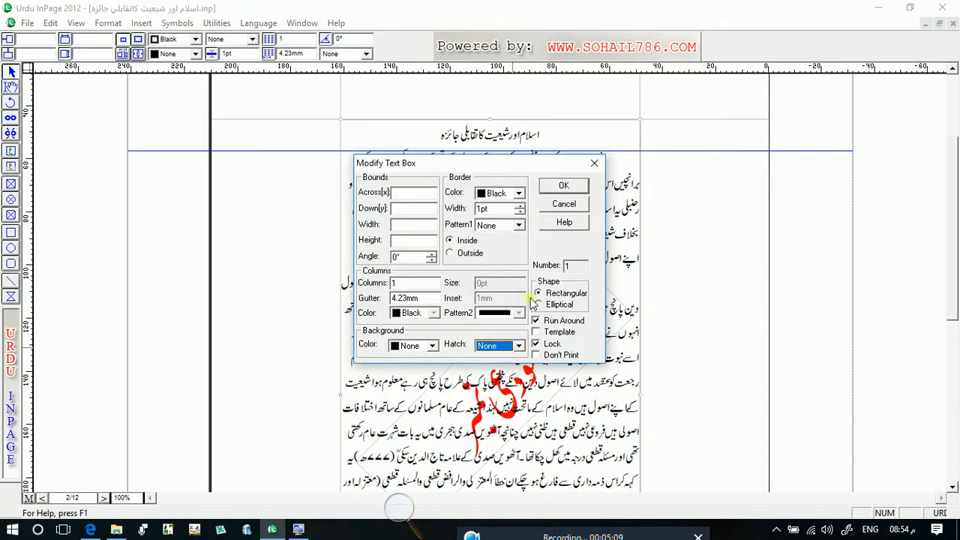
left_click(563, 204)
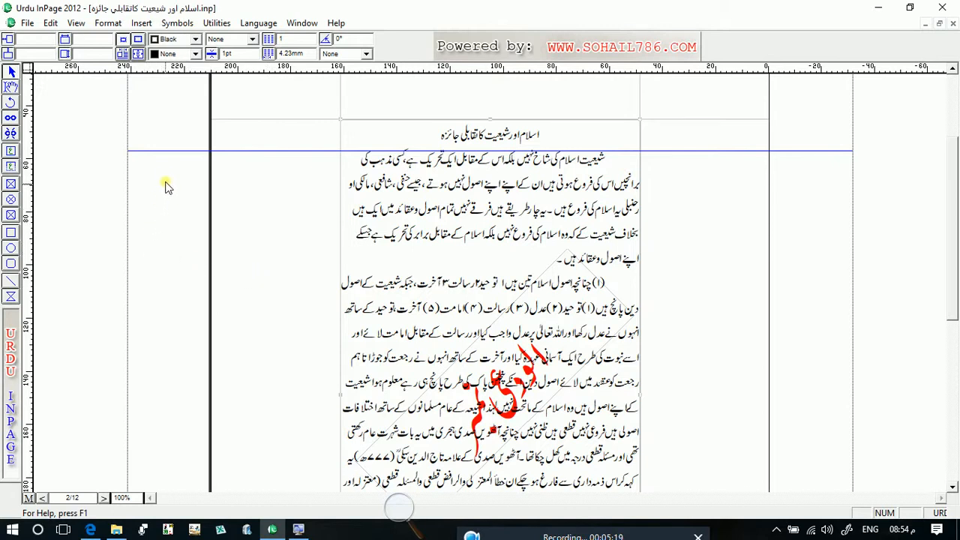
Reselect the rotated heading box lying behind the body text and bring it to the front.
left_click_drag(166, 170, 735, 488)
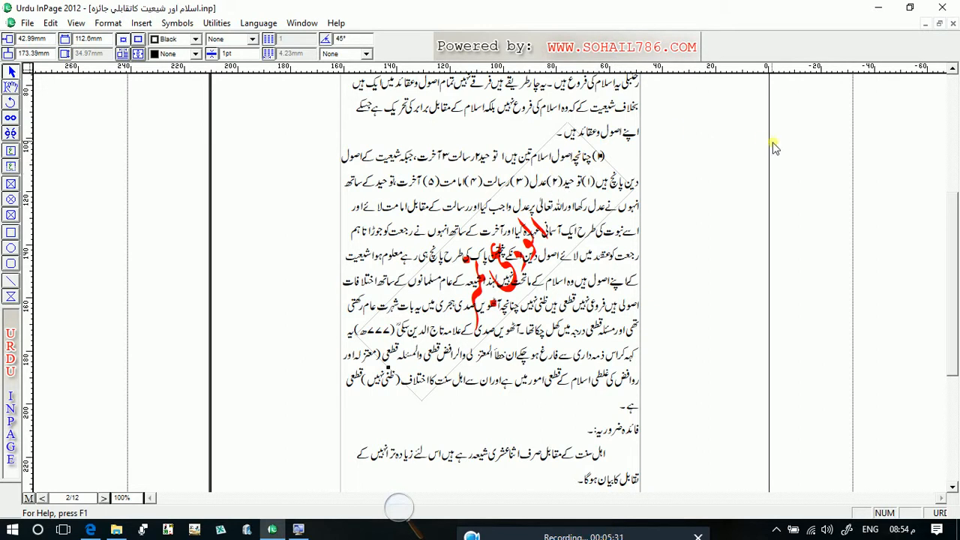
left_click(952, 68)
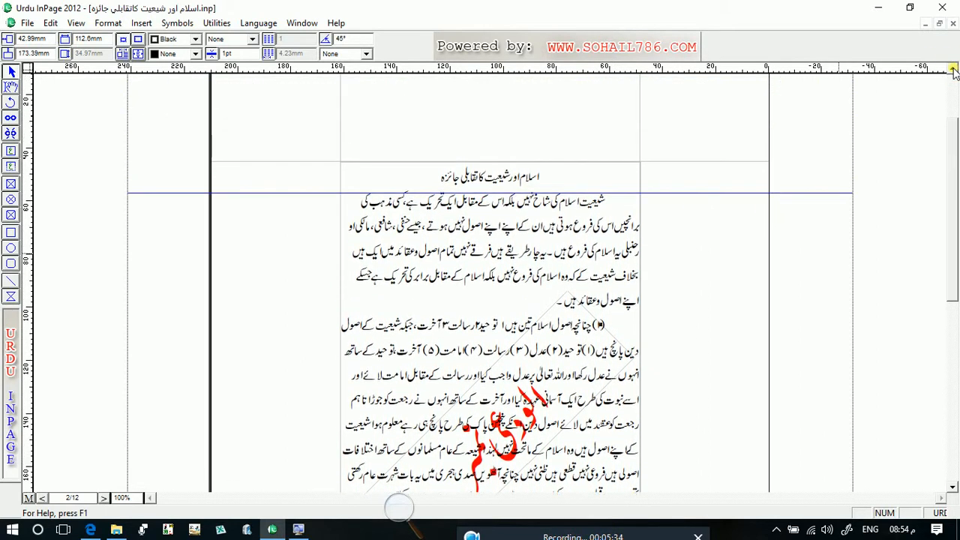
left_click(48, 24)
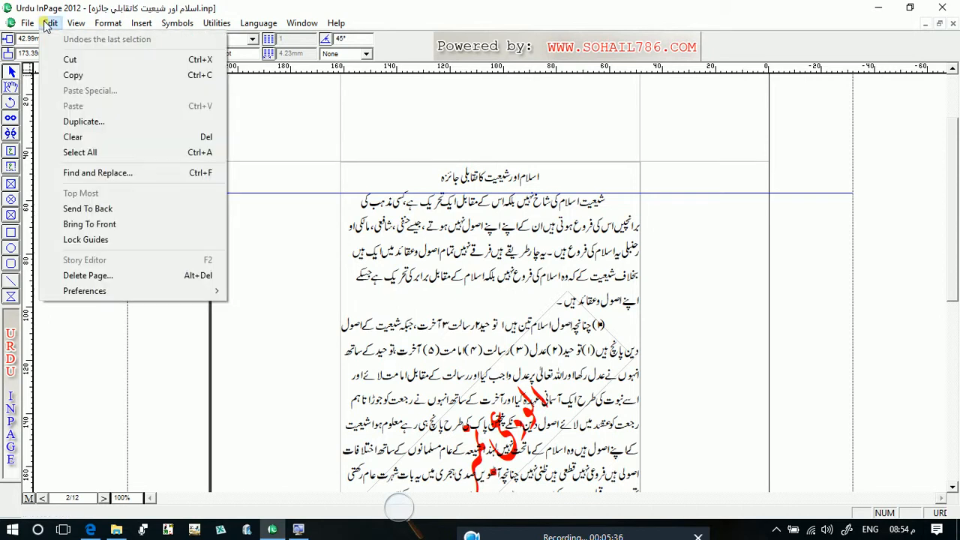
left_click(87, 226)
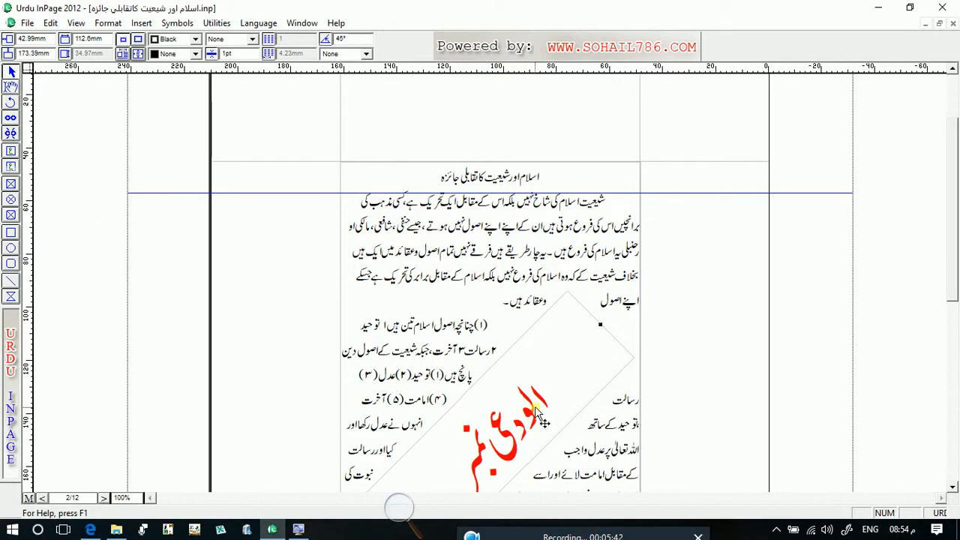
Select all of the rotated heading's text, color it green and change its font to Aasaar Persian.
left_click(10, 89)
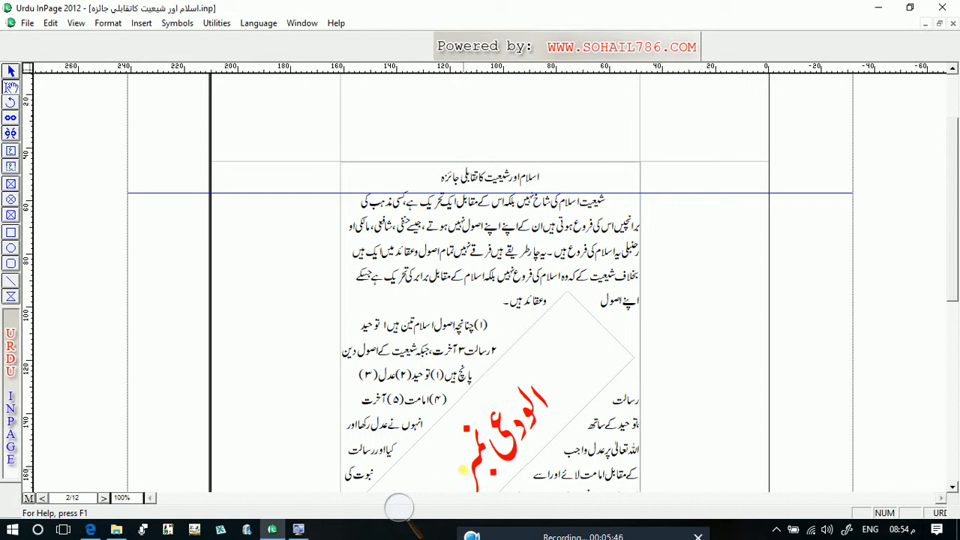
left_click(462, 467)
left_click_drag(584, 371, 432, 465)
left_click(432, 469)
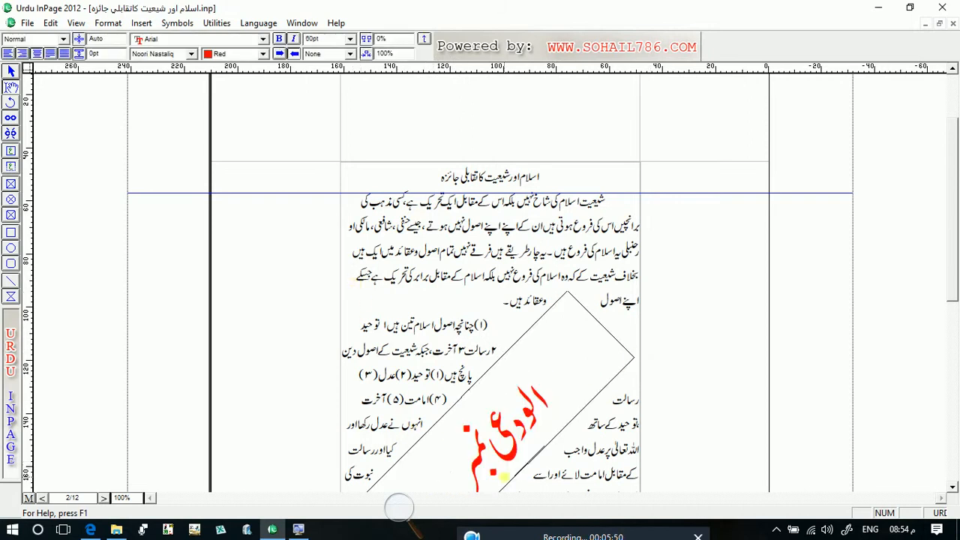
key("ctrl+a")
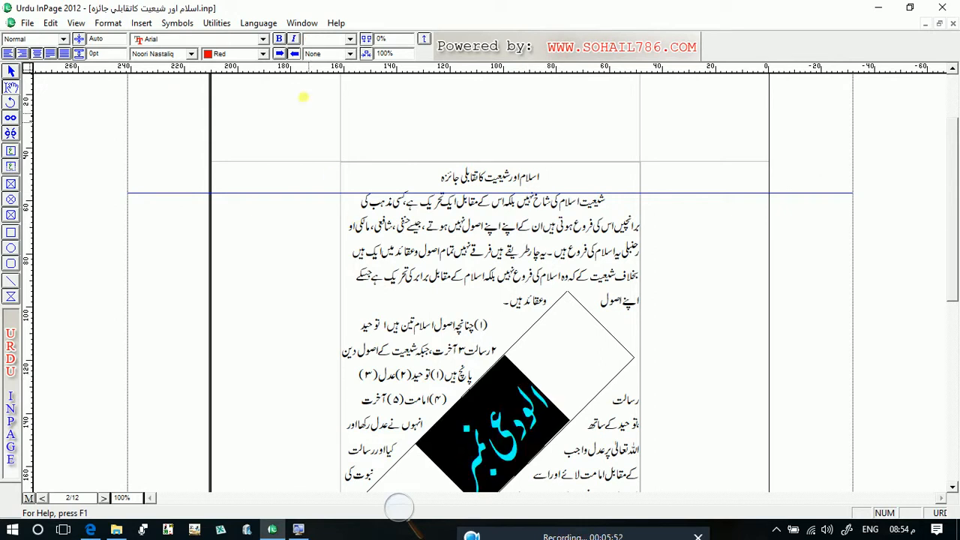
left_click(262, 54)
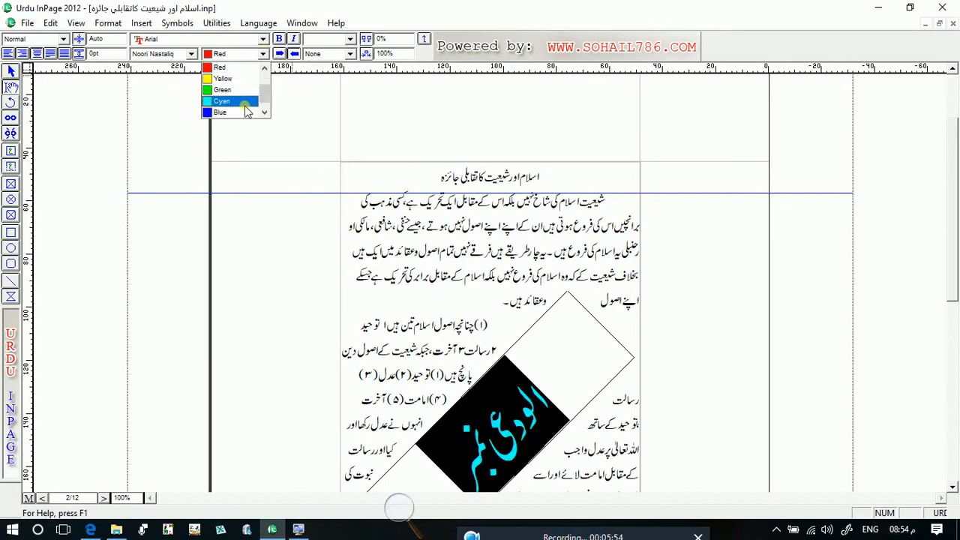
left_click(245, 90)
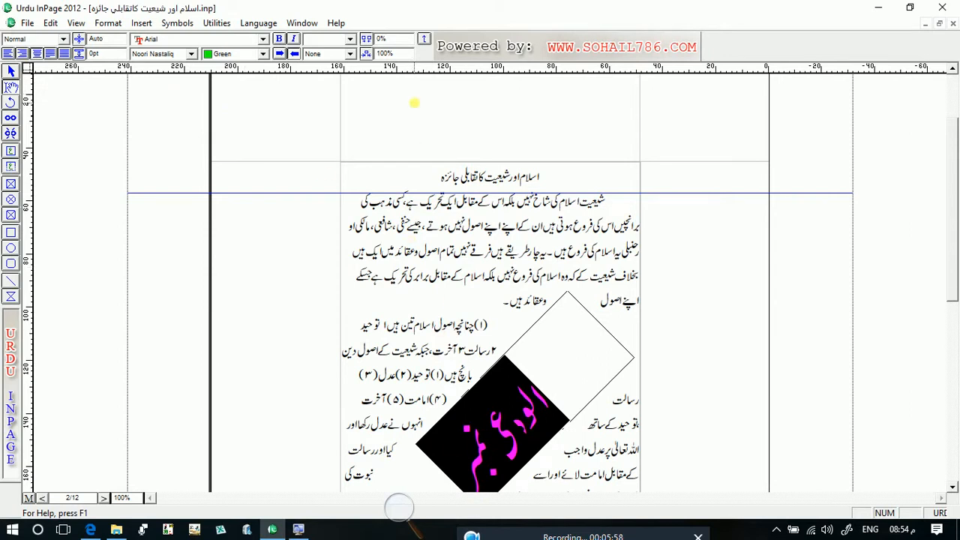
left_click(149, 55)
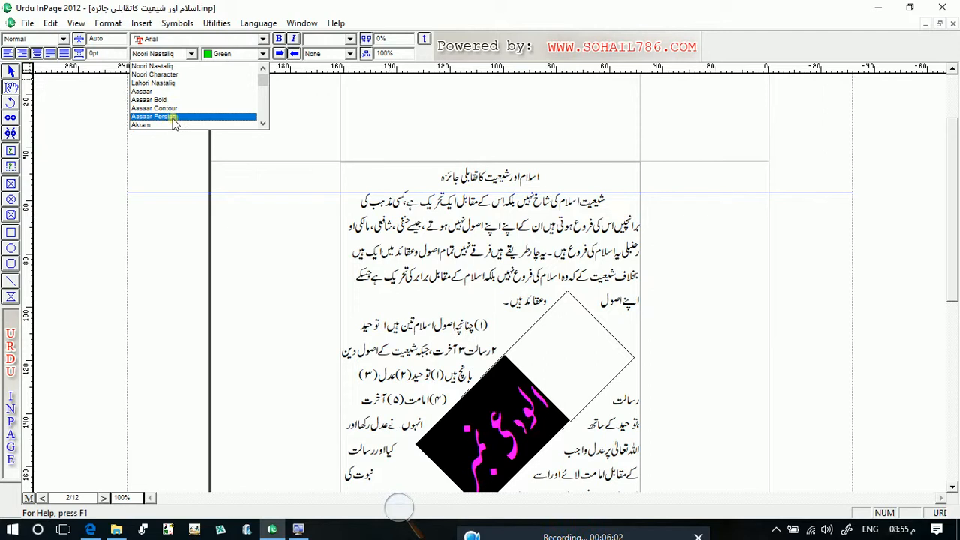
left_click(172, 118)
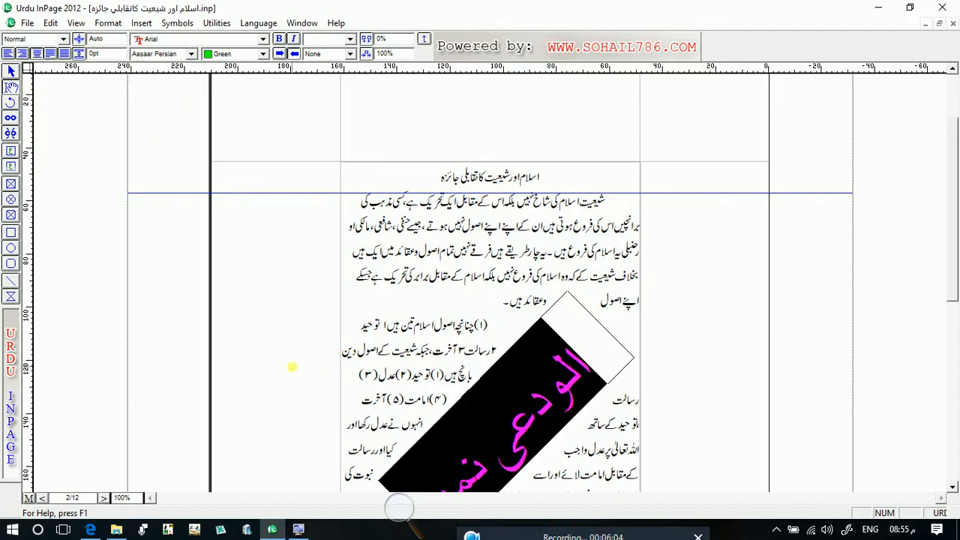
Replace the rotated heading's text with "ربیع الاول نمبر".
left_click(952, 488)
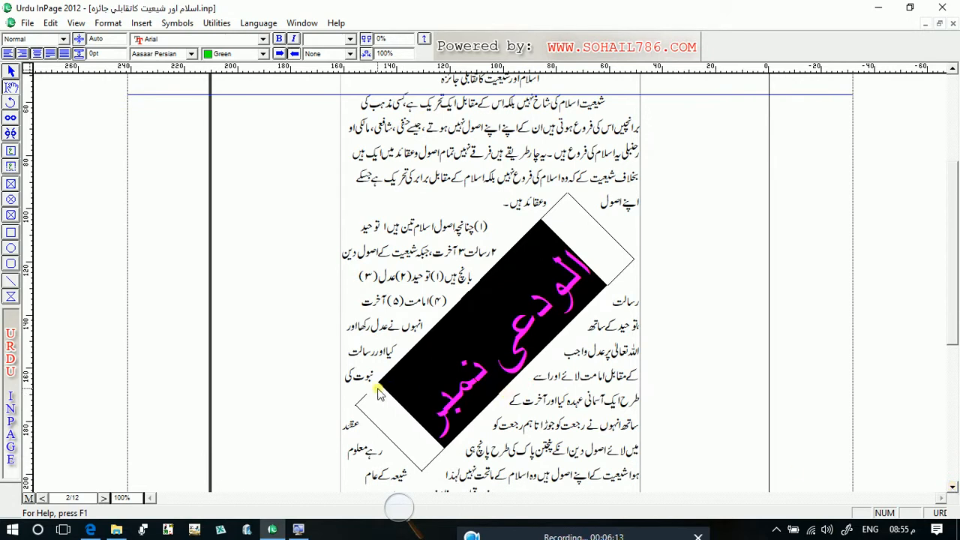
type("ربیر")
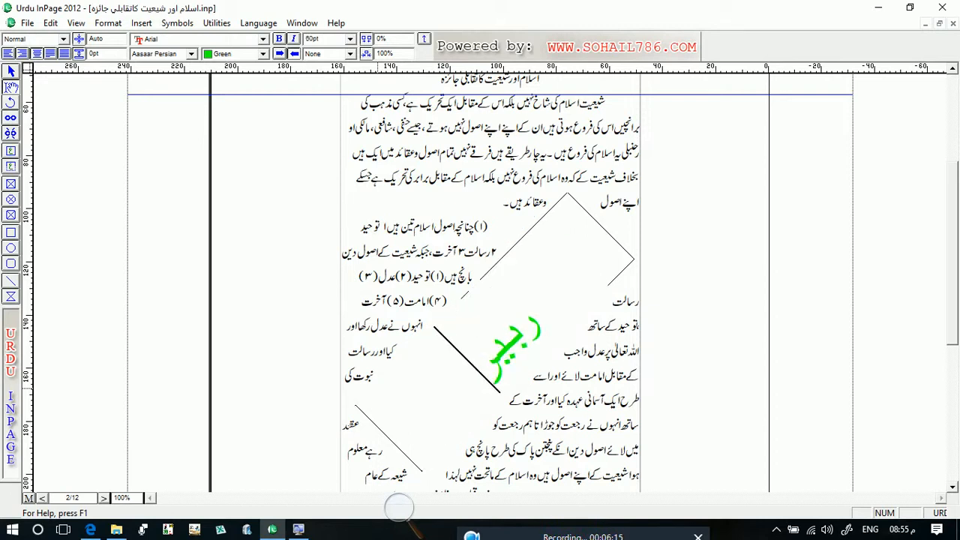
key("BackSpace")
type("ع الاول")
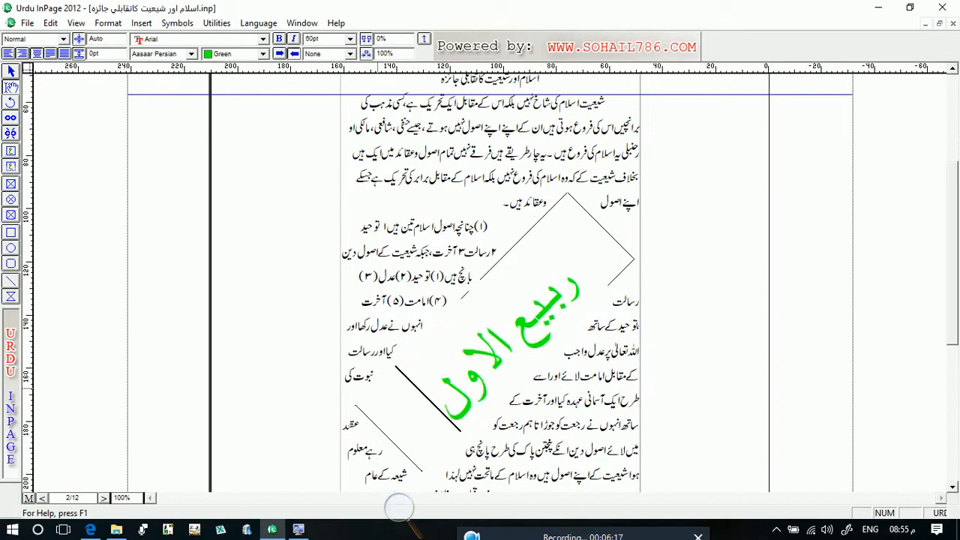
type(" نمبر")
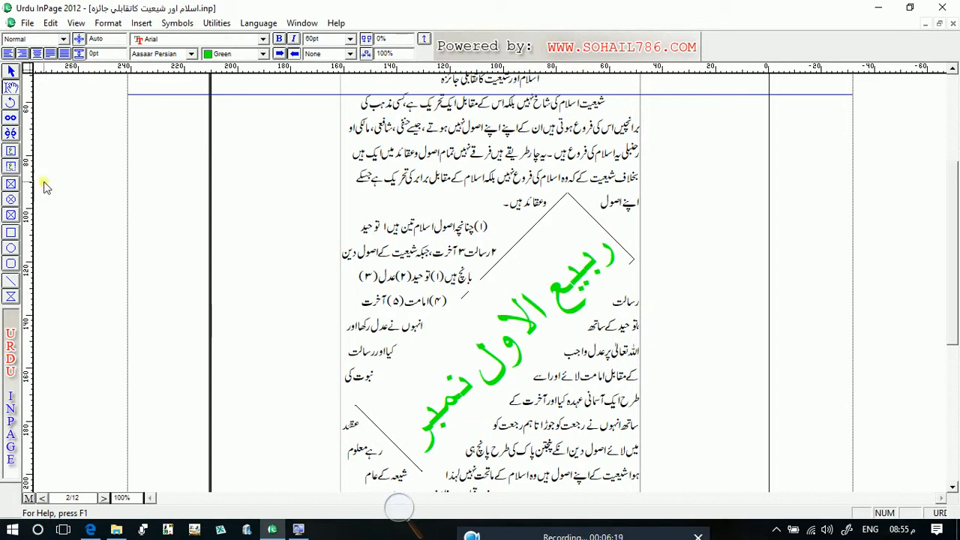
Send the rotated green heading box behind the body text, then deselect it.
left_click(10, 71)
left_click(501, 360)
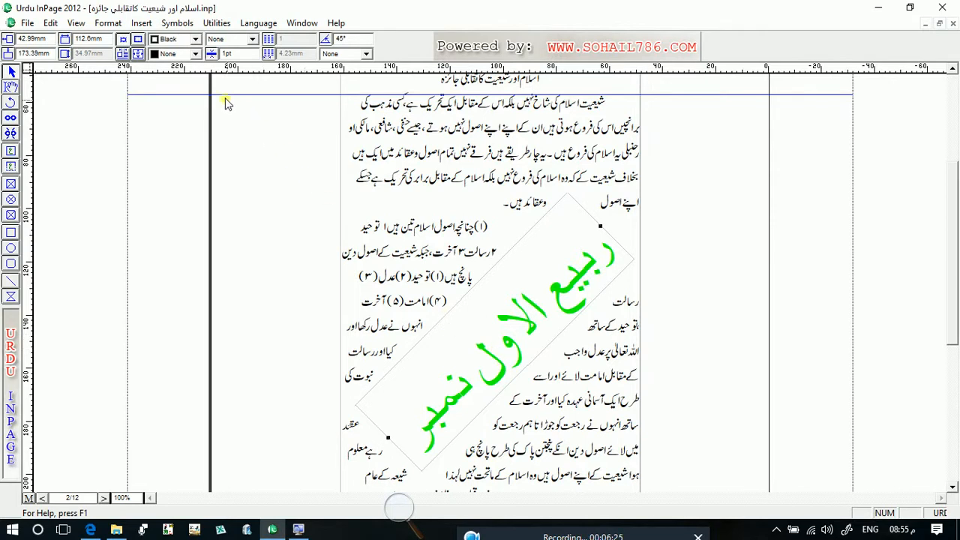
left_click(51, 24)
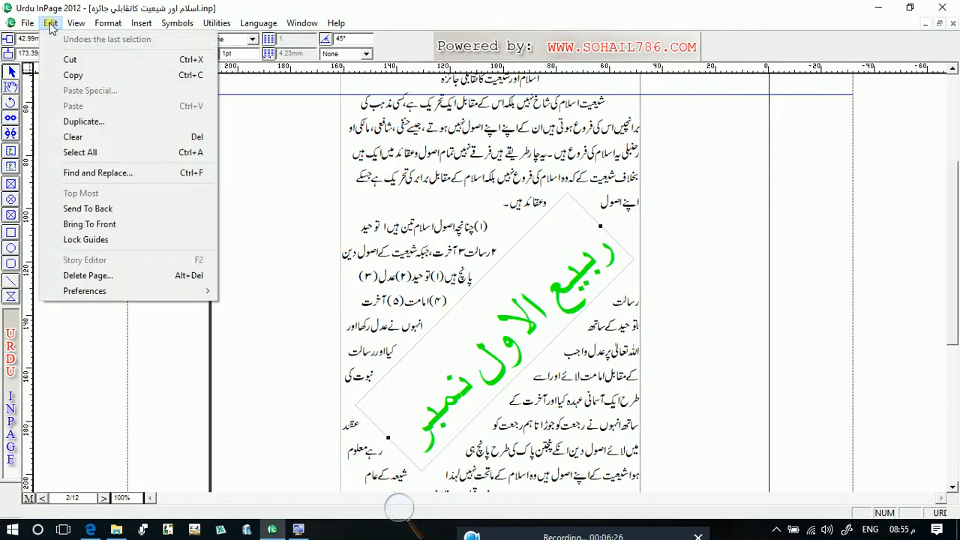
left_click(80, 210)
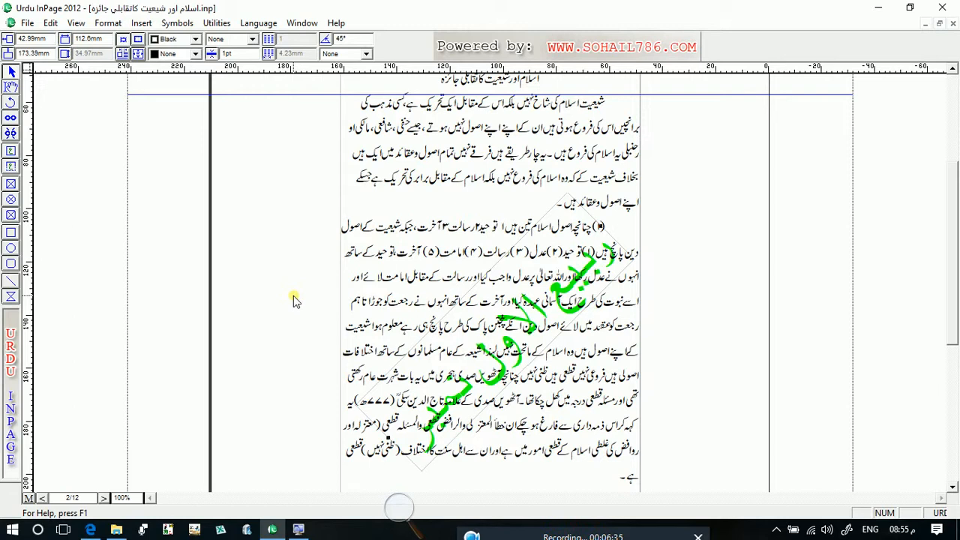
left_click(575, 299)
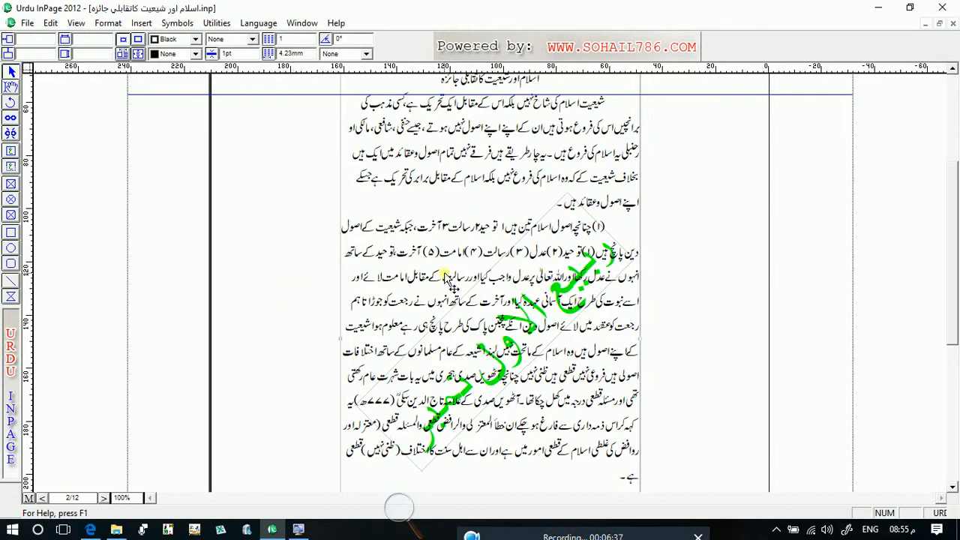
Reselect the rotated green heading box behind the body text, bring it to the front and delete it.
left_click_drag(236, 144, 752, 482)
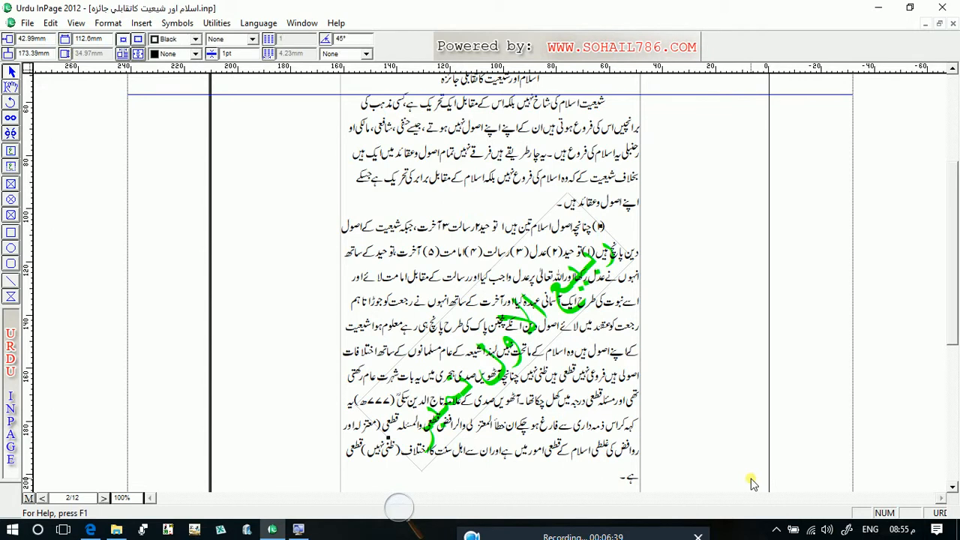
left_click(51, 23)
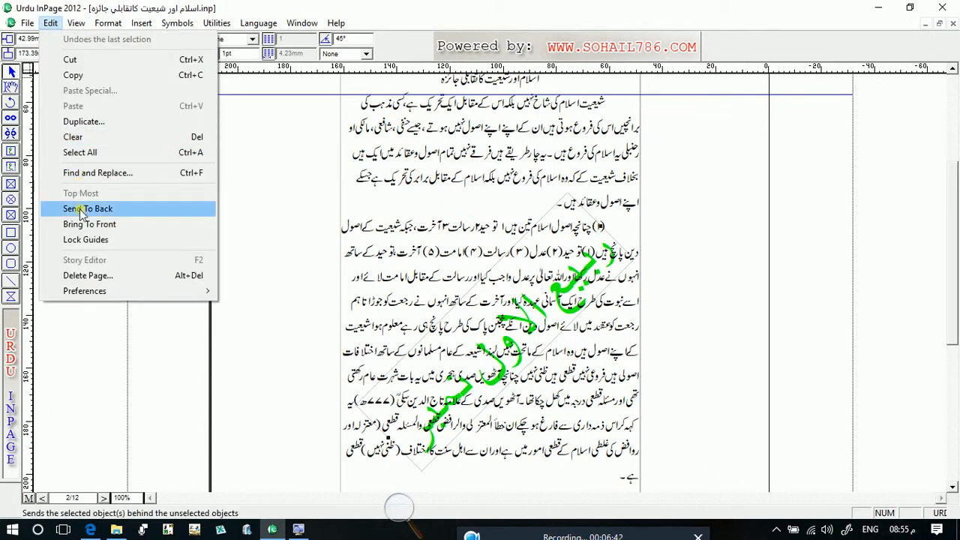
left_click(84, 226)
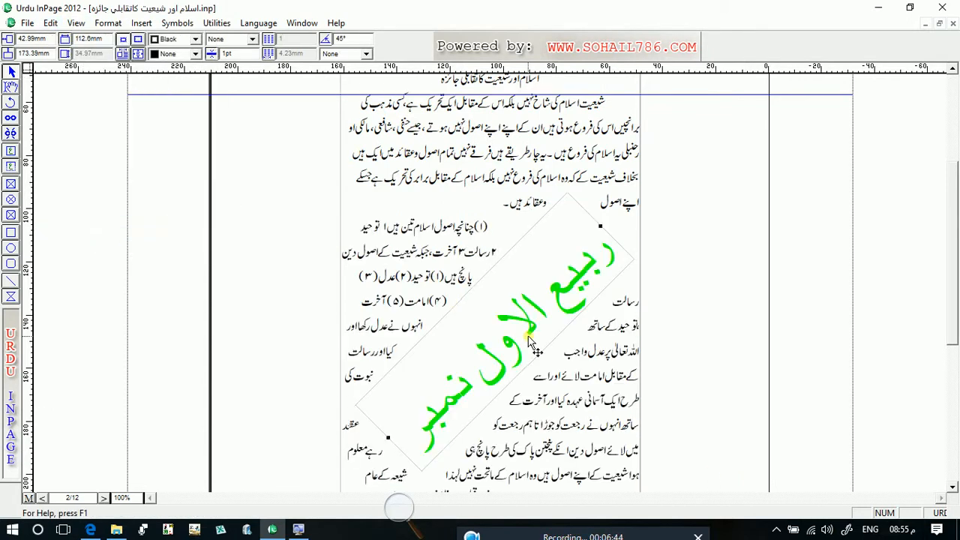
key("Delete")
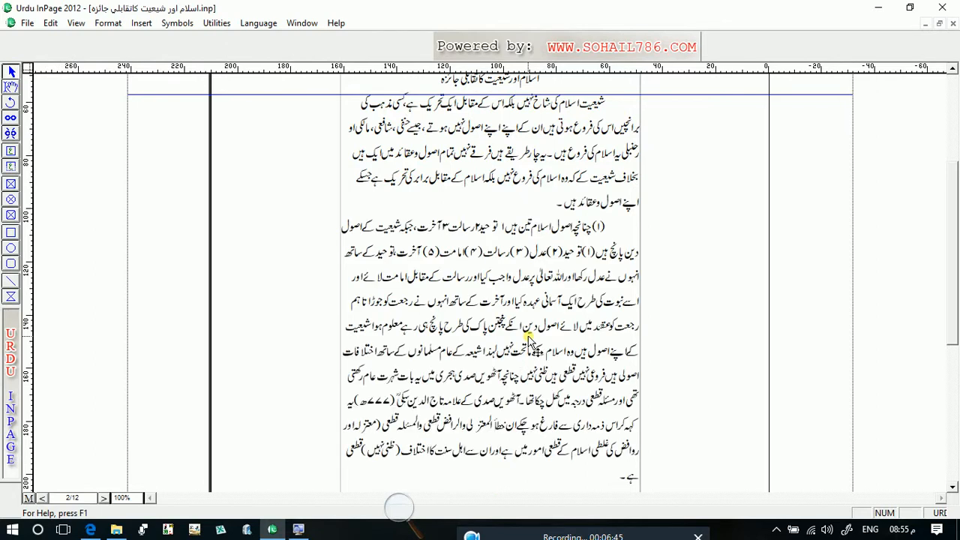
Draw a rectangular picture box about 105 mm wide and 101 mm high over the body text and open its picture import.
left_click(12, 184)
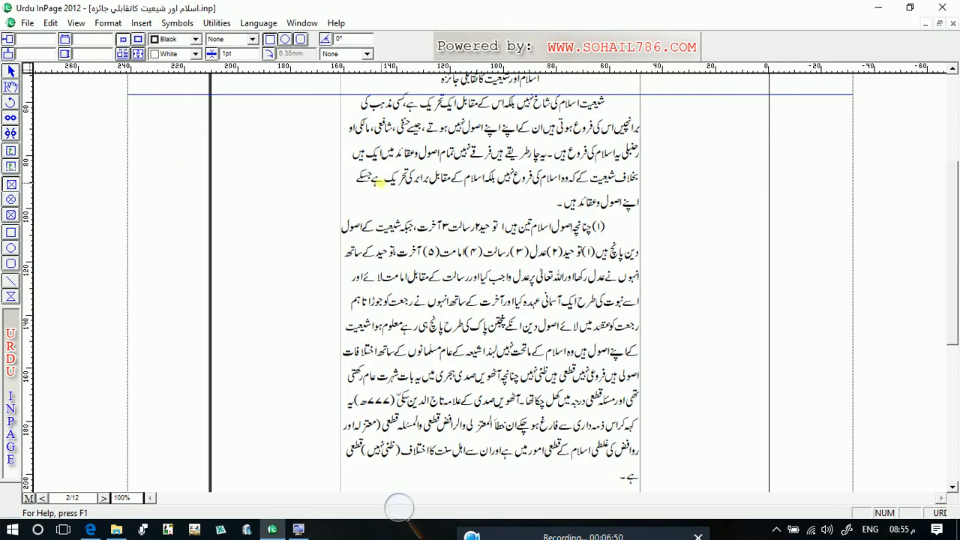
left_click_drag(355, 178, 633, 447)
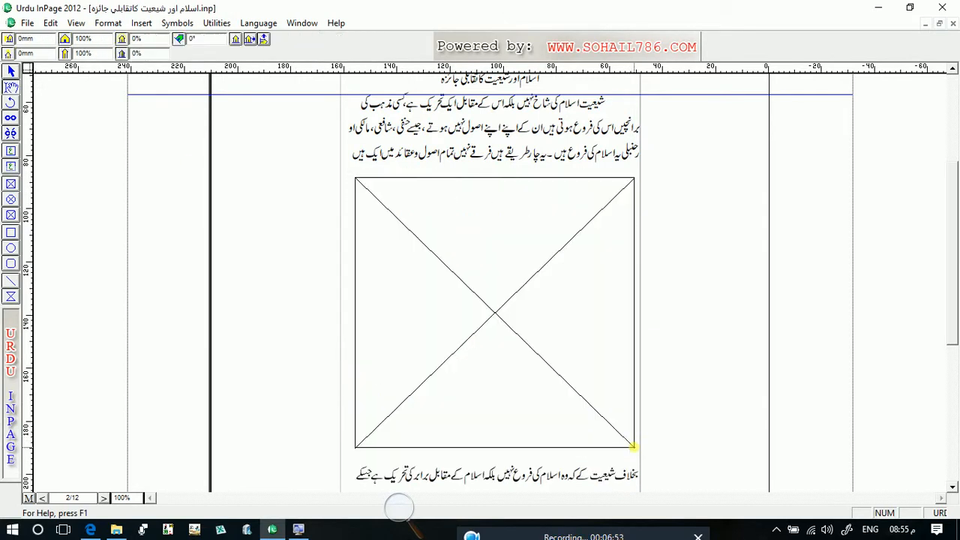
double_click(501, 310)
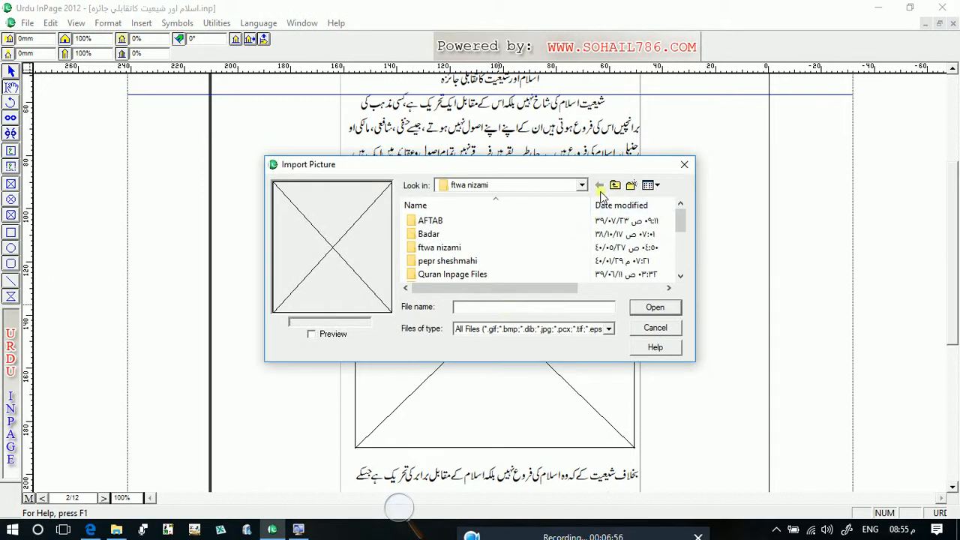
Look through the ftwa nizami folder for a picture to import.
left_click(678, 277)
left_click(679, 277)
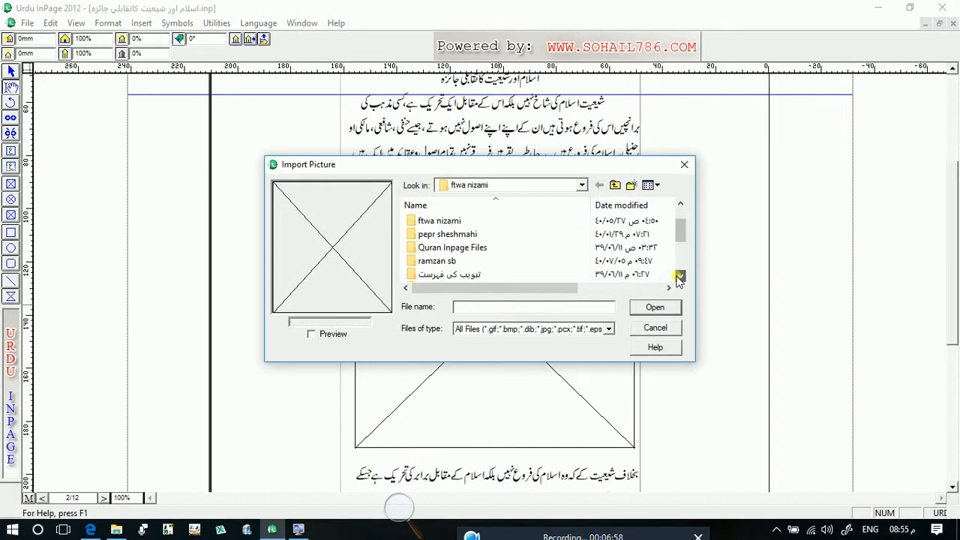
left_click(678, 277)
left_click(678, 277)
left_click(678, 278)
left_click(678, 277)
left_click(678, 278)
left_click(679, 278)
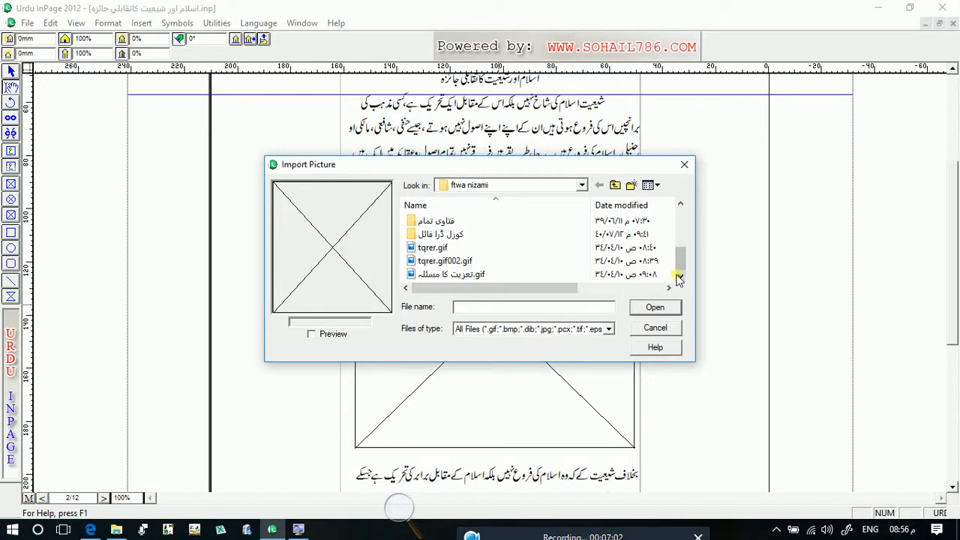
Import the picture غازي کمپیوٹر.gif from the Desktop into the picture box.
left_click(581, 185)
left_click(531, 207)
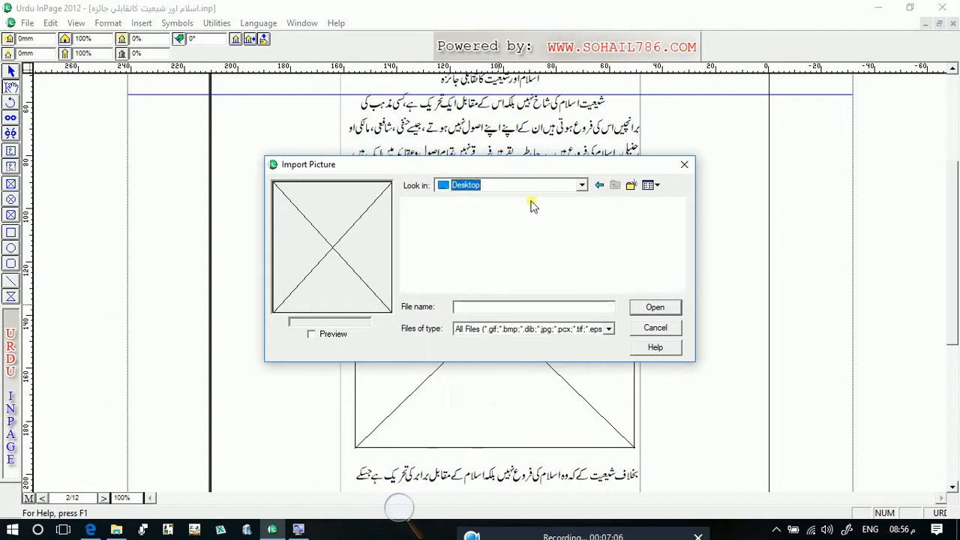
left_click(680, 289)
left_click(679, 289)
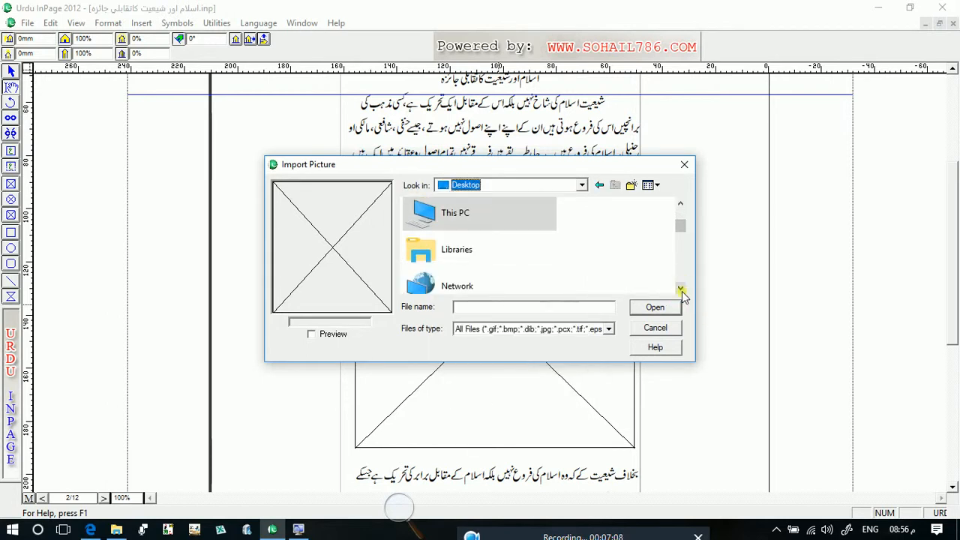
left_click(680, 289)
left_click(680, 289)
left_click(680, 288)
left_click(680, 288)
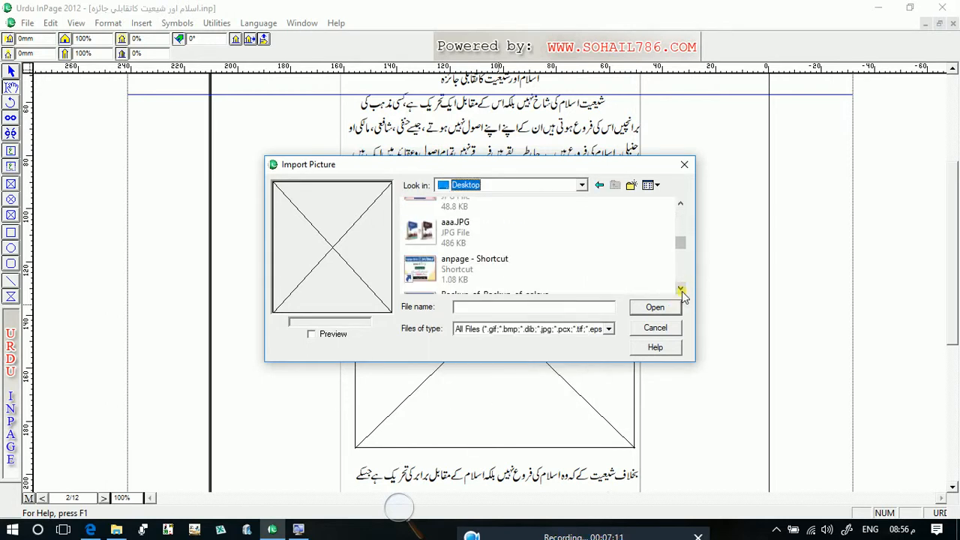
left_click(680, 288)
left_click(680, 288)
left_click(680, 289)
left_click(680, 289)
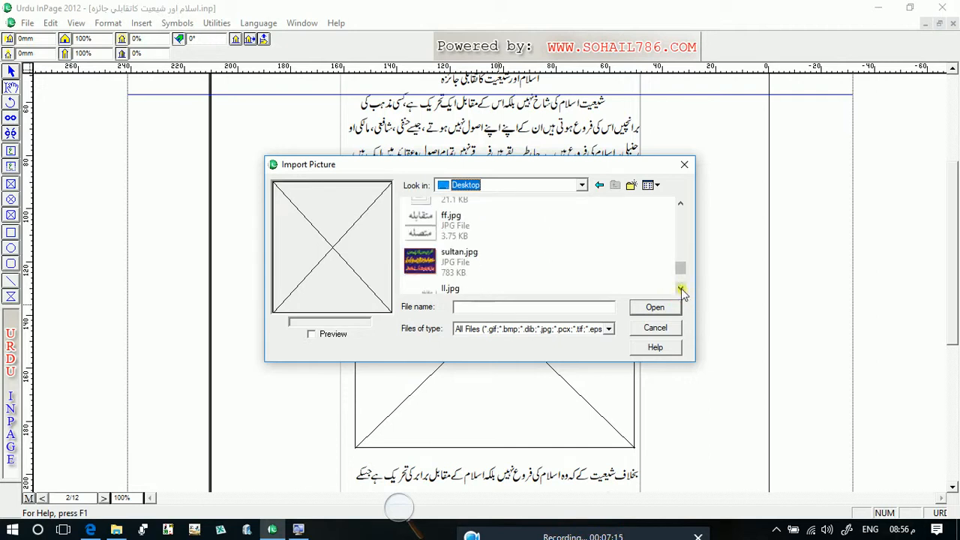
left_click(680, 289)
left_click(680, 288)
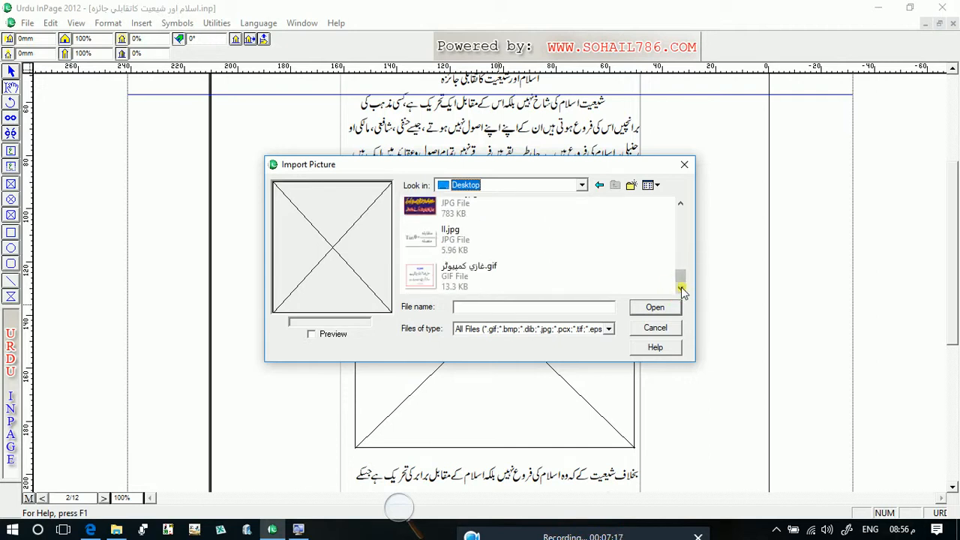
double_click(507, 286)
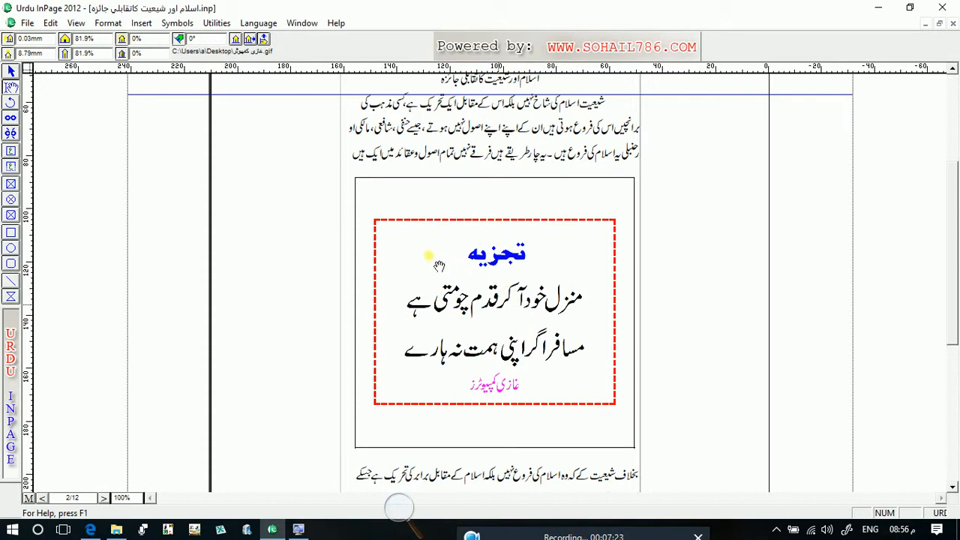
Rotate the picture box by 45° and shrink it from its upper corner to about 96 × 92 mm.
left_click(504, 271)
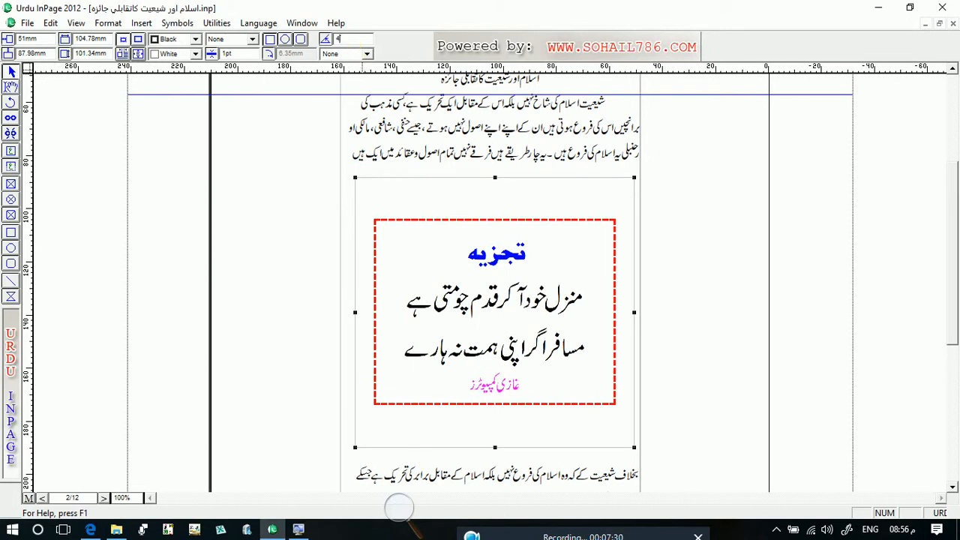
type("5")
key("Return")
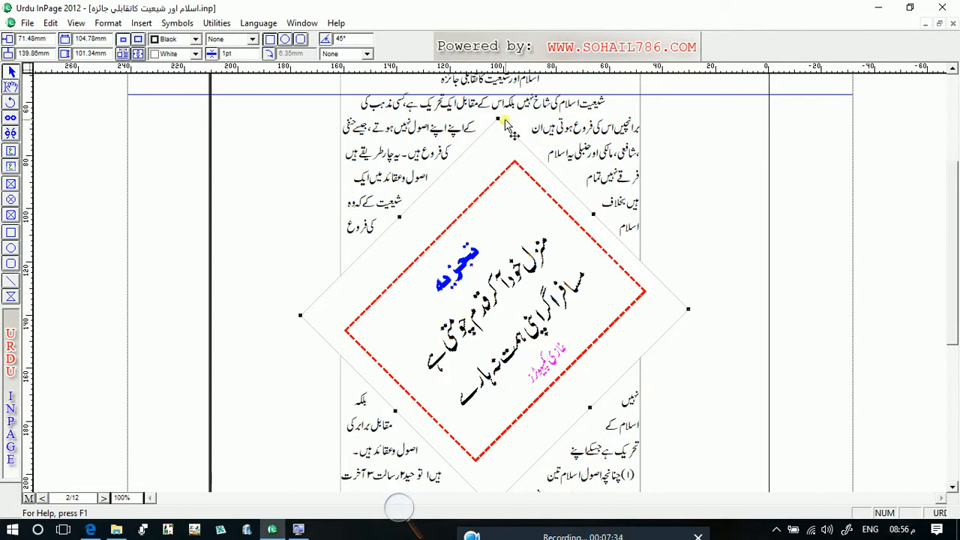
left_click_drag(501, 126, 502, 160)
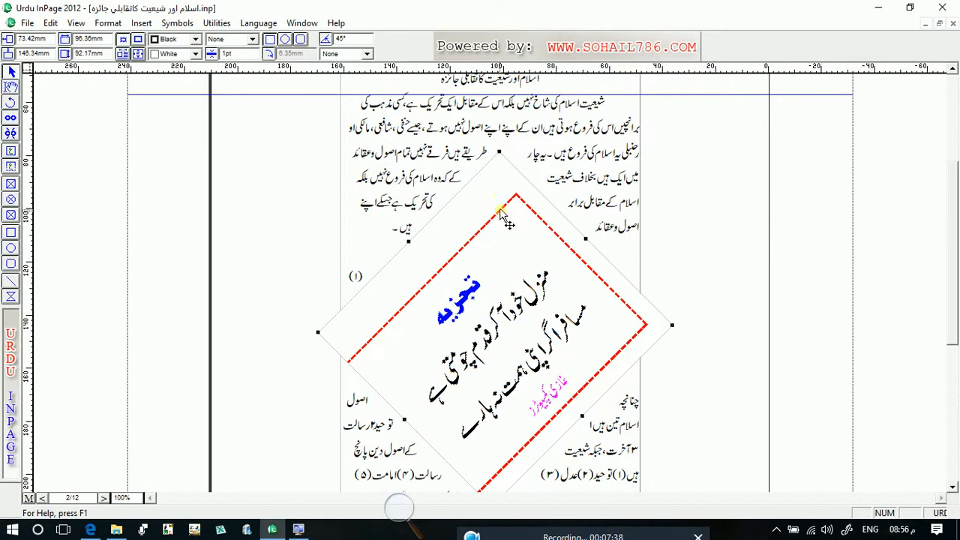